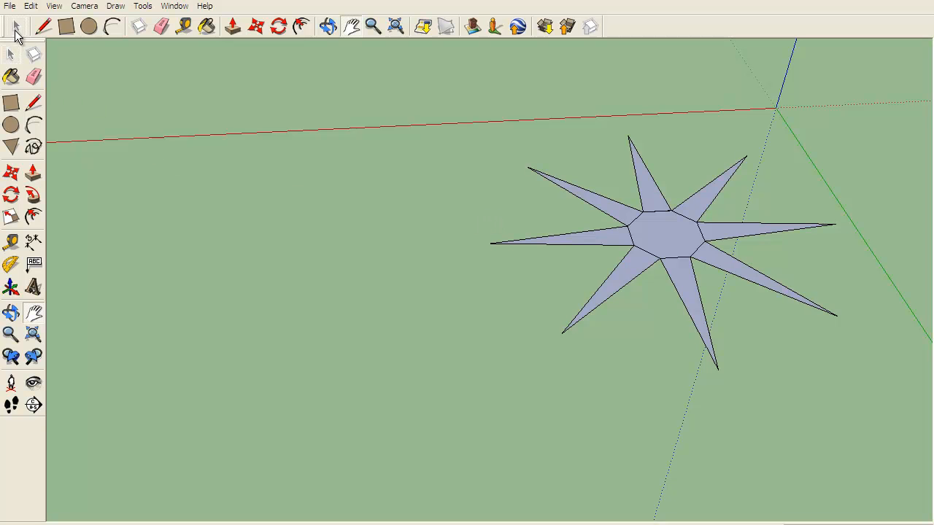
Step: Copy the central octagon group of the star to an empty spot beside it along the red axis
{"action": "left_click", "coordinate": [17, 27]}
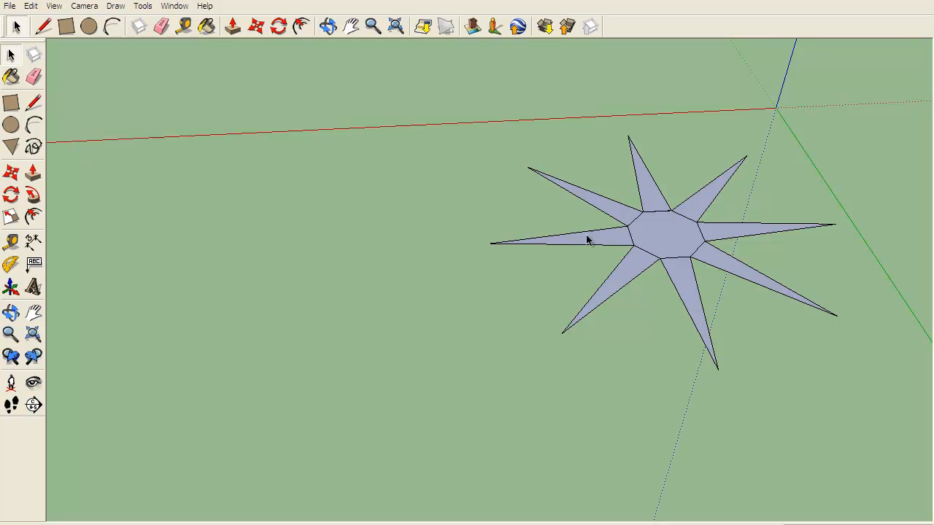
{"action": "left_click", "coordinate": [659, 232]}
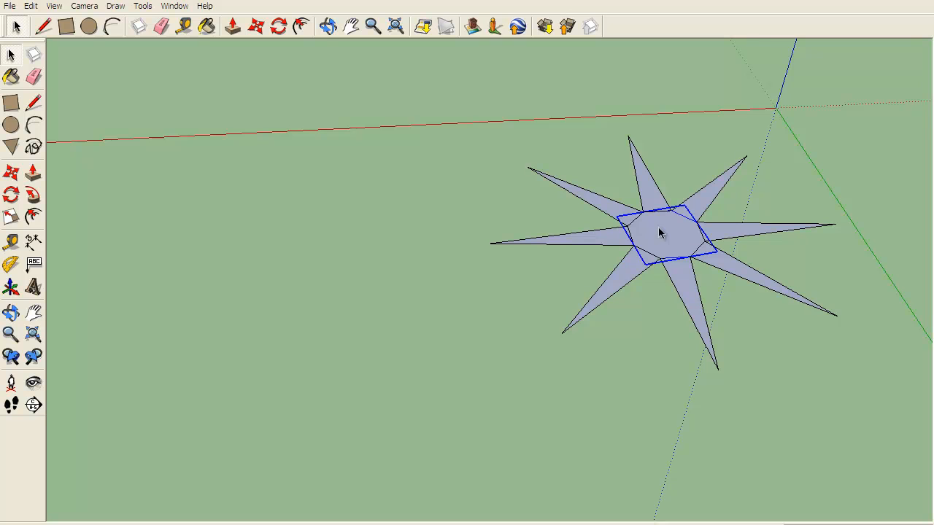
{"action": "left_click", "coordinate": [255, 27]}
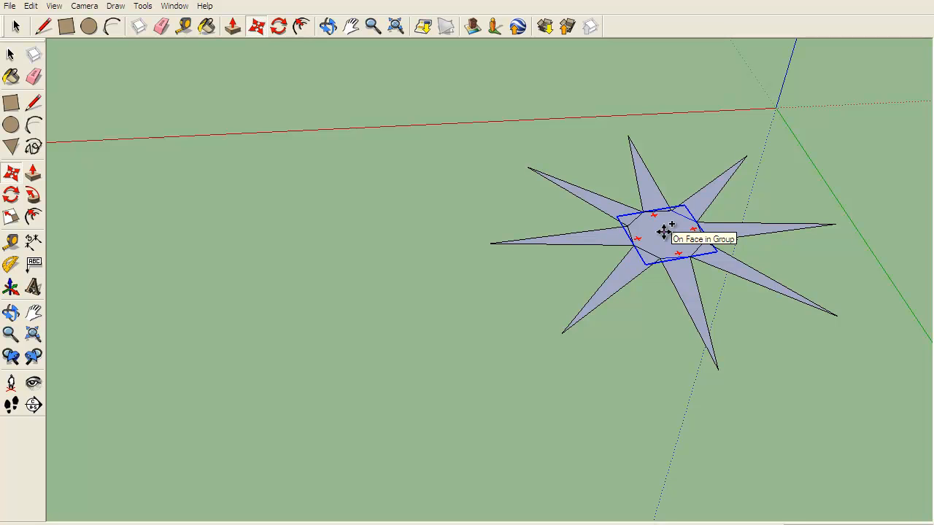
{"action": "left_click", "coordinate": [663, 231]}
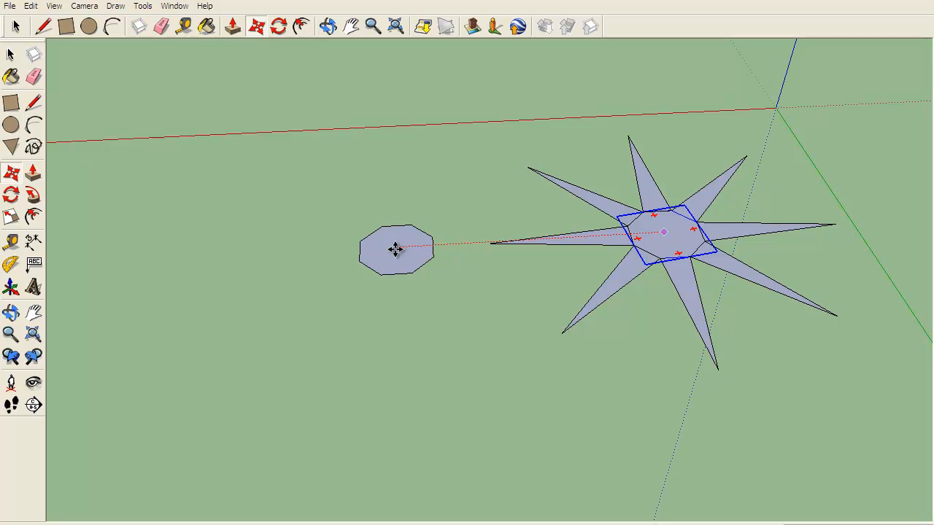
{"action": "left_click", "coordinate": [395, 249]}
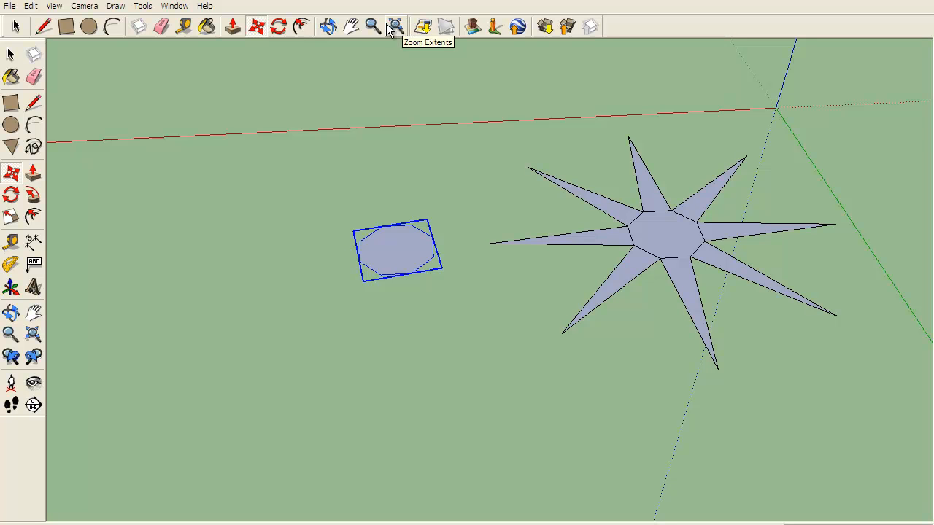
{"action": "left_click", "coordinate": [327, 26]}
{"action": "mouse_move", "coordinate": [299, 202]}
{"action": "left_mouse_down"}
{"action": "mouse_move", "coordinate": [304, 221]}
{"action": "mouse_move", "coordinate": [398, 277]}
{"action": "mouse_move", "coordinate": [489, 270]}
{"action": "mouse_move", "coordinate": [571, 208]}
{"action": "mouse_move", "coordinate": [622, 151]}
{"action": "left_mouse_up"}
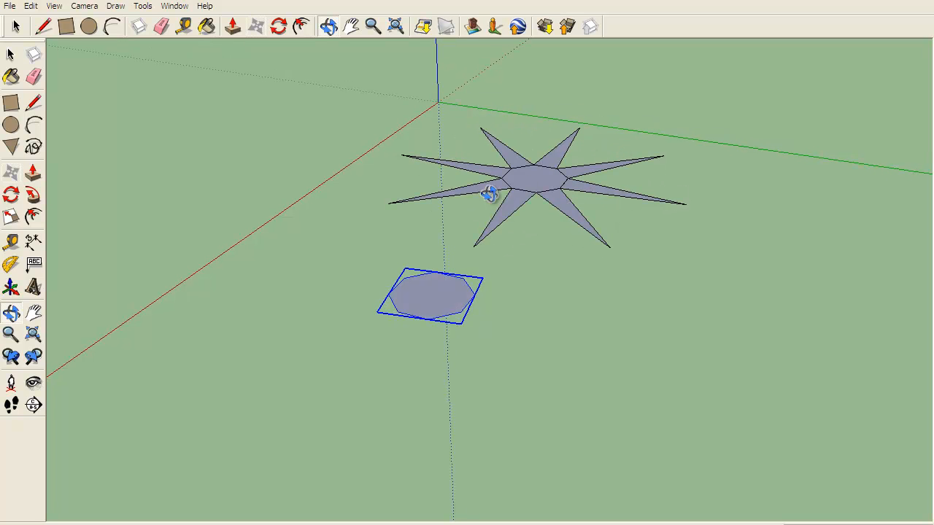
{"action": "mouse_move", "coordinate": [444, 202]}
{"action": "left_mouse_down"}
{"action": "mouse_move", "coordinate": [452, 285]}
{"action": "mouse_move", "coordinate": [475, 187]}
{"action": "mouse_move", "coordinate": [495, 165]}
{"action": "left_mouse_up"}
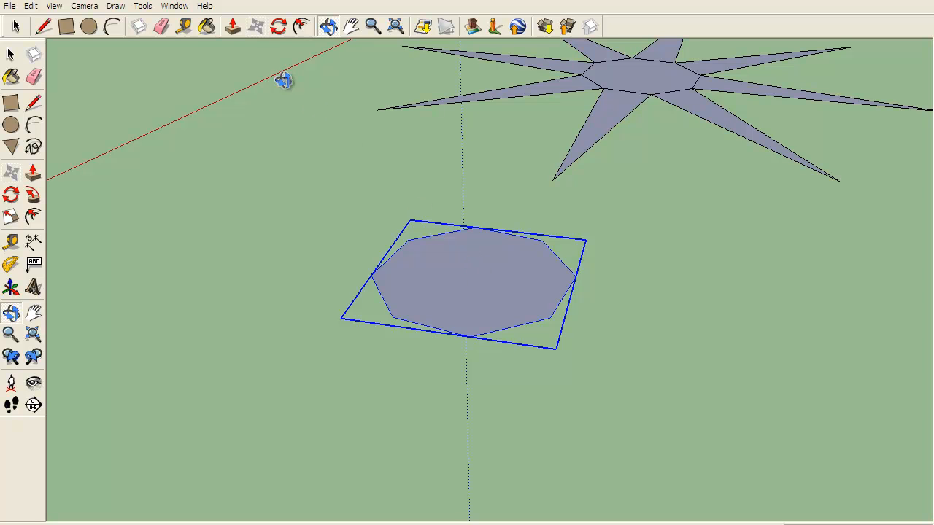
{"action": "left_click", "coordinate": [186, 28]}
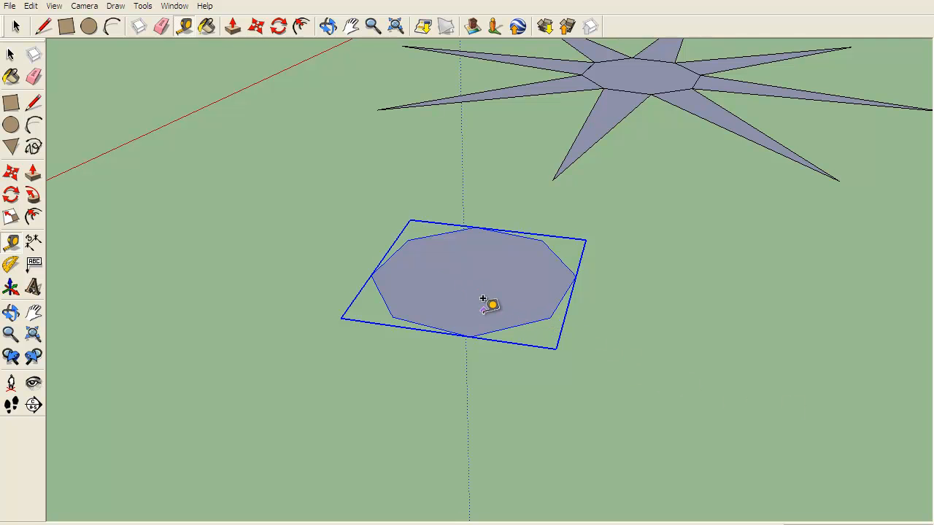
{"action": "left_click", "coordinate": [475, 259]}
{"action": "left_click", "coordinate": [468, 226]}
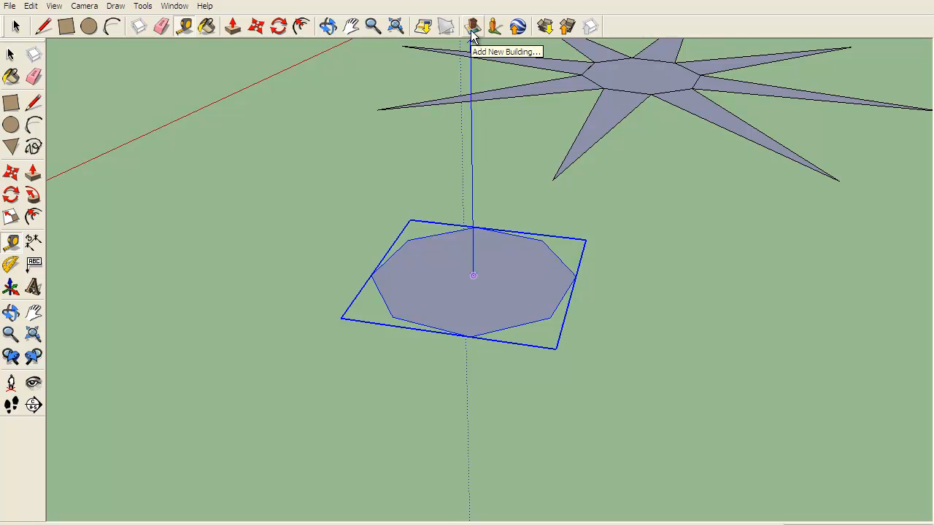
{"action": "scroll", "coordinate": [489, 30], "scroll_direction": "down", "scroll_amount": 3}
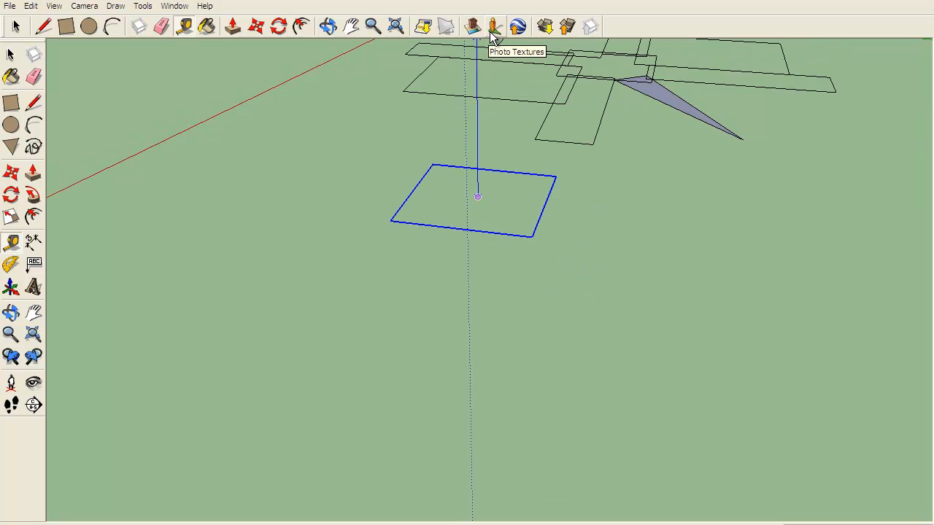
{"action": "scroll", "coordinate": [490, 34], "scroll_direction": "down", "scroll_amount": 2}
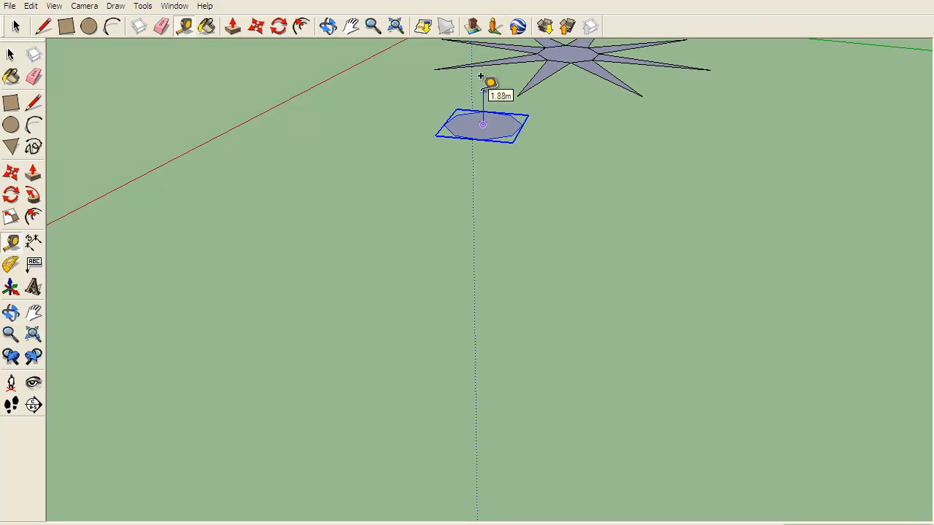
{"action": "left_click", "coordinate": [483, 68]}
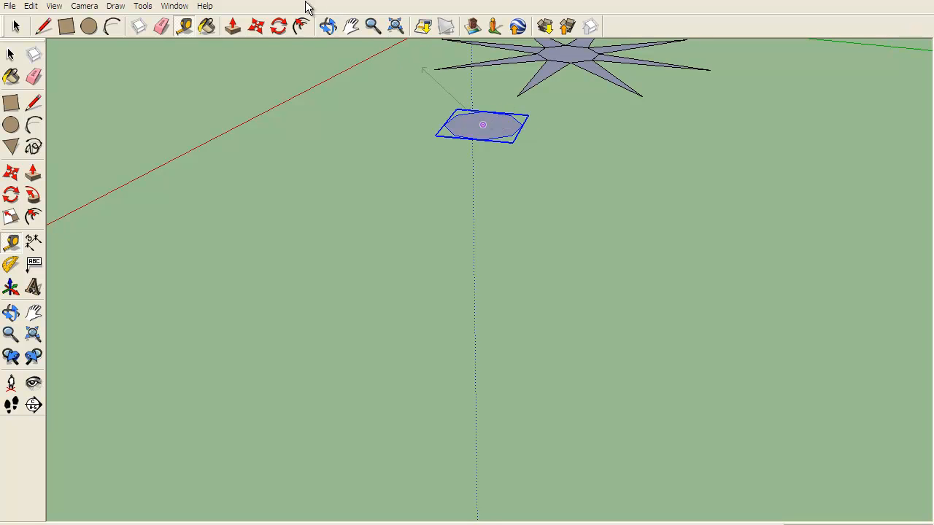
{"action": "left_click", "coordinate": [351, 27]}
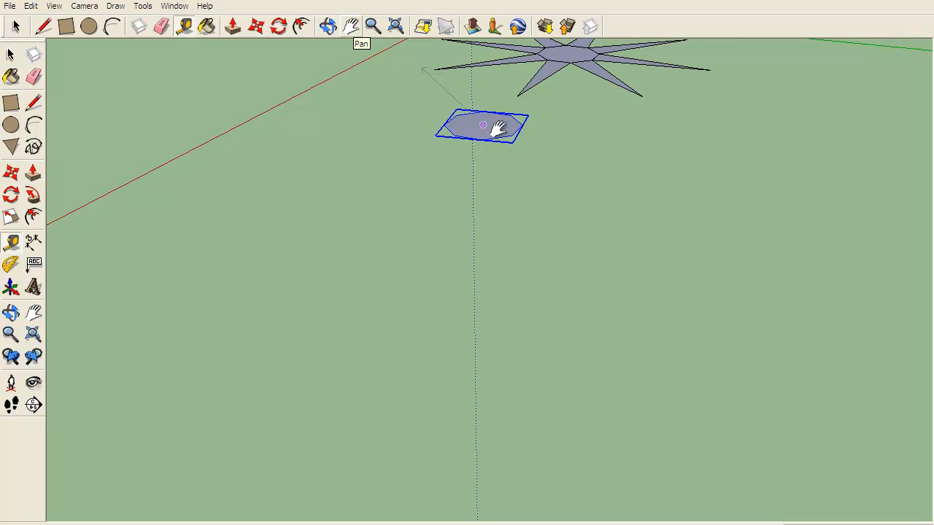
{"action": "mouse_move", "coordinate": [520, 160]}
{"action": "left_mouse_down"}
{"action": "mouse_move", "coordinate": [410, 336]}
{"action": "mouse_move", "coordinate": [367, 382]}
{"action": "mouse_move", "coordinate": [385, 436]}
{"action": "mouse_move", "coordinate": [367, 476]}
{"action": "left_mouse_up"}
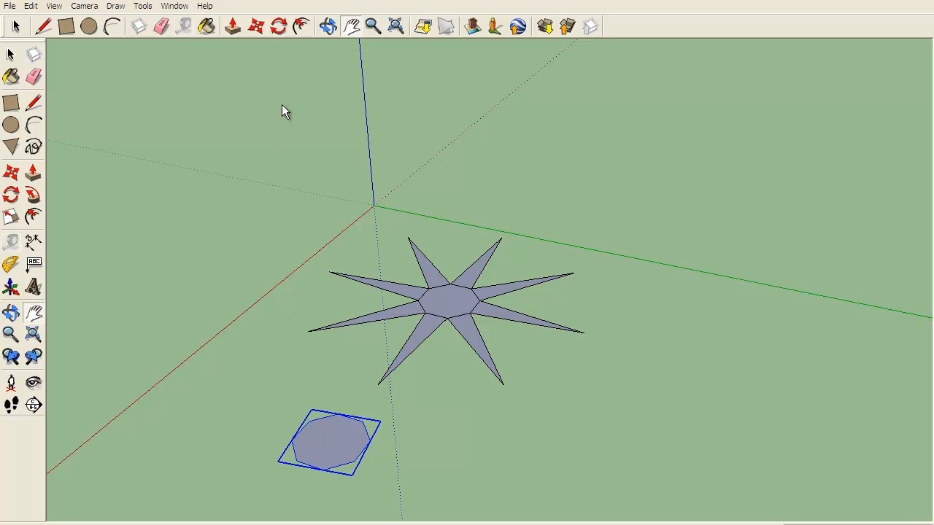
{"action": "left_click", "coordinate": [186, 26]}
{"action": "left_click", "coordinate": [329, 439]}
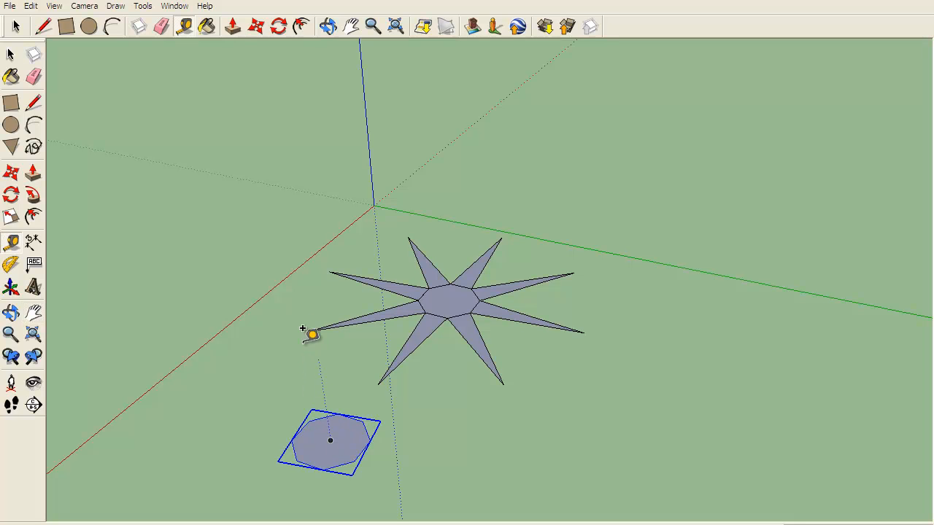
{"action": "left_click", "coordinate": [293, 196]}
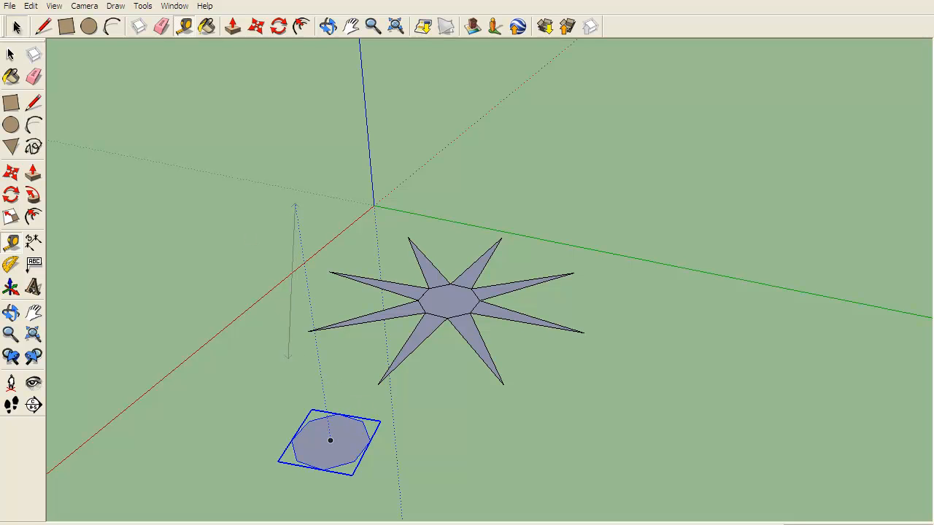
{"action": "key", "text": "space"}
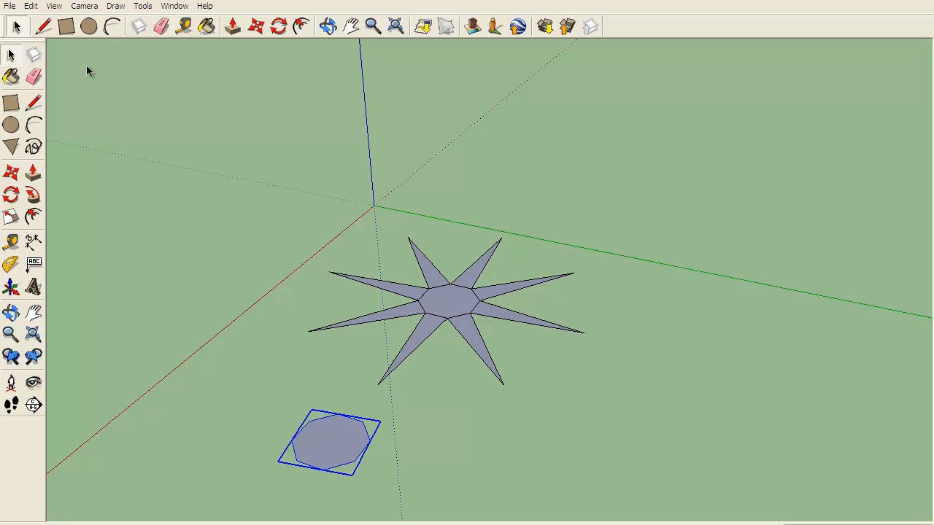
Step: Place a vertical guide line about 12.57 m tall at the centre of the copied octagon with the Tape Measure tool
{"action": "left_click", "coordinate": [186, 25]}
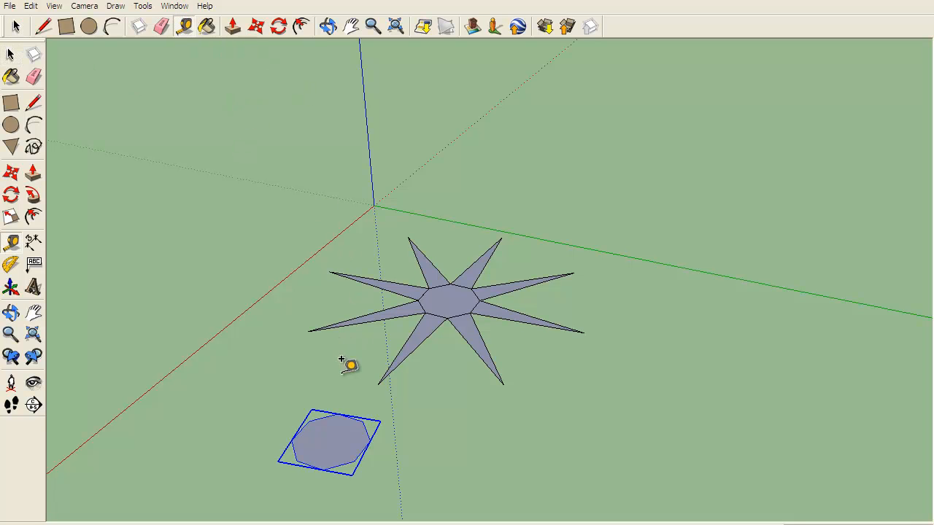
{"action": "left_click", "coordinate": [330, 428]}
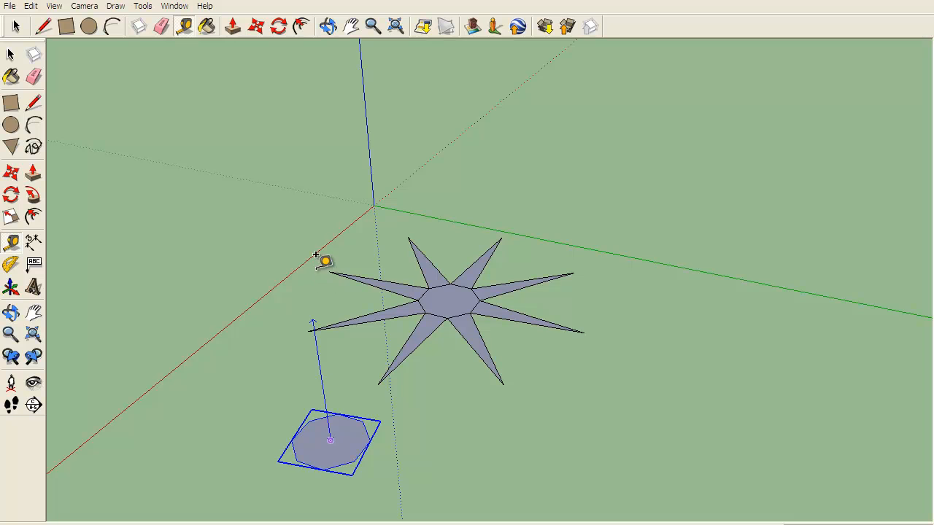
{"action": "left_click", "coordinate": [295, 188]}
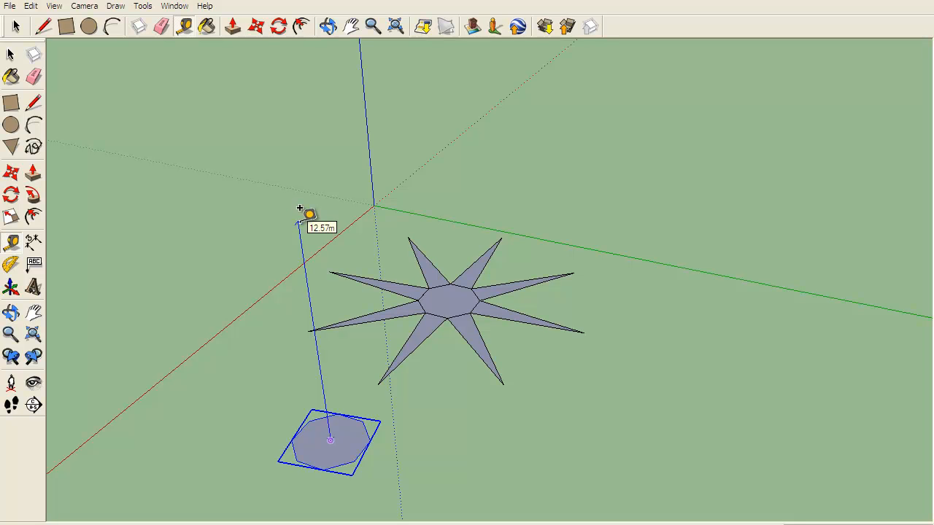
{"action": "left_click", "coordinate": [300, 208]}
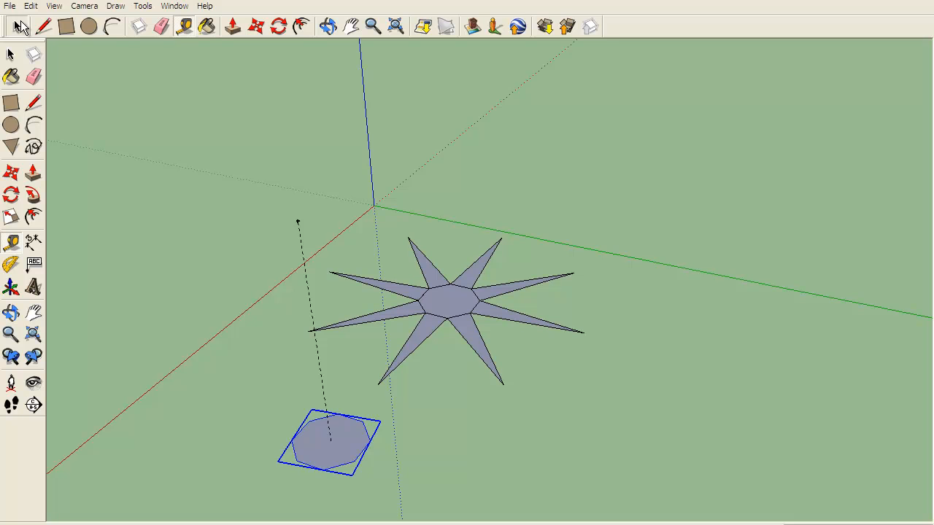
Step: Add an infinite guide line along the edge of the star's front spike, from the central octagon's corner through the spike's tip
{"action": "left_click", "coordinate": [353, 25]}
{"action": "left_click_drag", "start_coordinate": [376, 326], "coordinate": [396, 245]}
{"action": "mouse_move", "coordinate": [396, 208]}
{"action": "left_mouse_down"}
{"action": "mouse_move", "coordinate": [396, 187]}
{"action": "mouse_move", "coordinate": [393, 196]}
{"action": "left_mouse_up"}
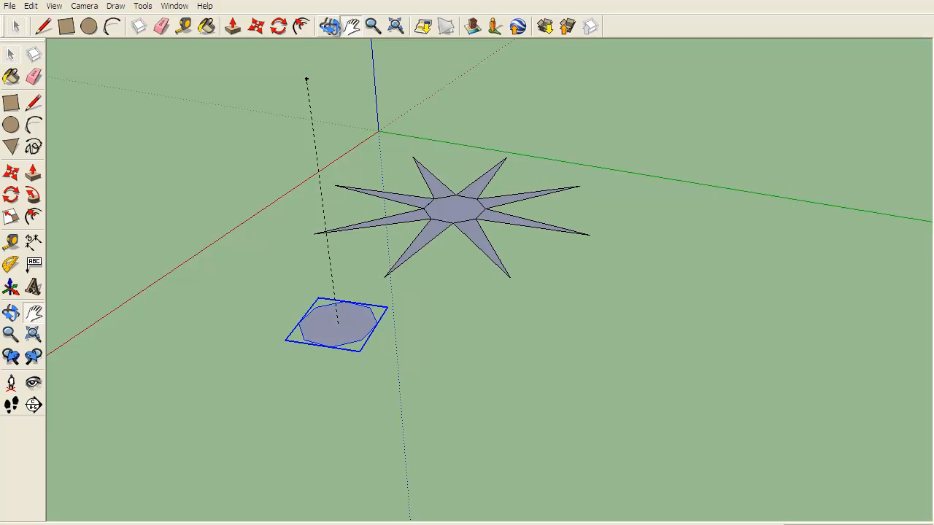
{"action": "left_click", "coordinate": [327, 27]}
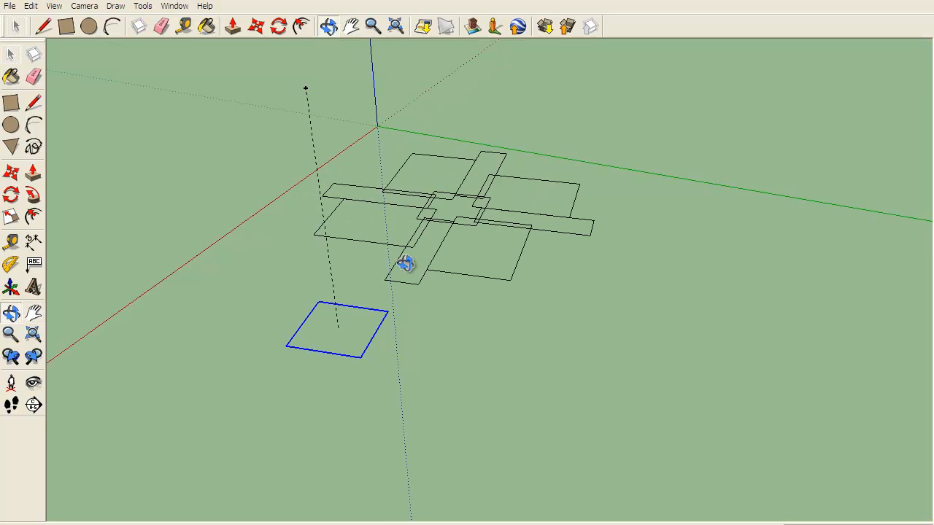
{"action": "mouse_move", "coordinate": [406, 265]}
{"action": "left_mouse_down"}
{"action": "mouse_move", "coordinate": [313, 278]}
{"action": "mouse_move", "coordinate": [285, 261]}
{"action": "left_mouse_up"}
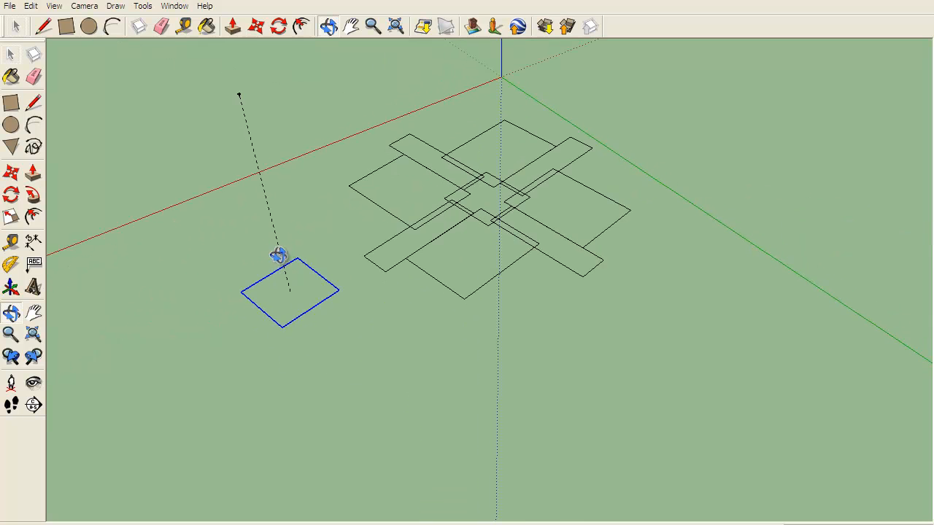
{"action": "mouse_move", "coordinate": [260, 229]}
{"action": "left_mouse_down"}
{"action": "mouse_move", "coordinate": [231, 196]}
{"action": "mouse_move", "coordinate": [200, 202]}
{"action": "mouse_move", "coordinate": [177, 221]}
{"action": "mouse_move", "coordinate": [186, 262]}
{"action": "left_mouse_up"}
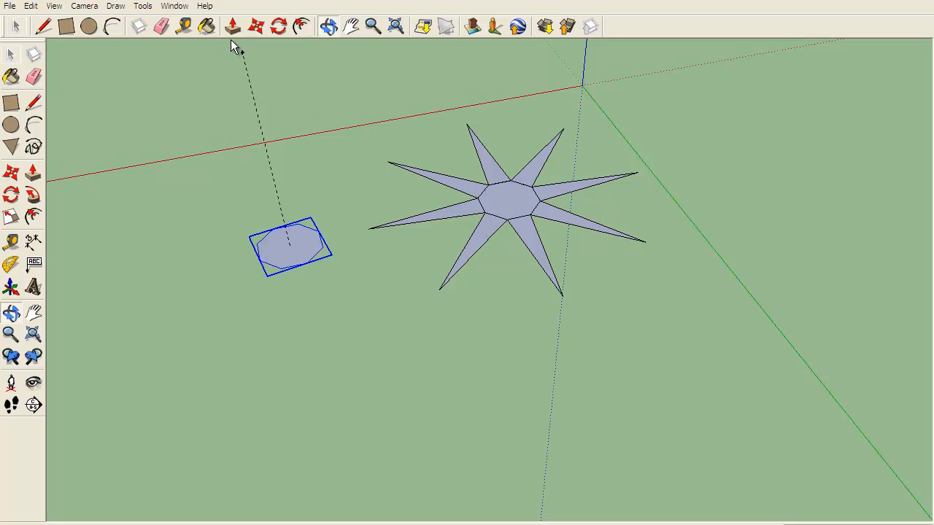
{"action": "left_click", "coordinate": [188, 26]}
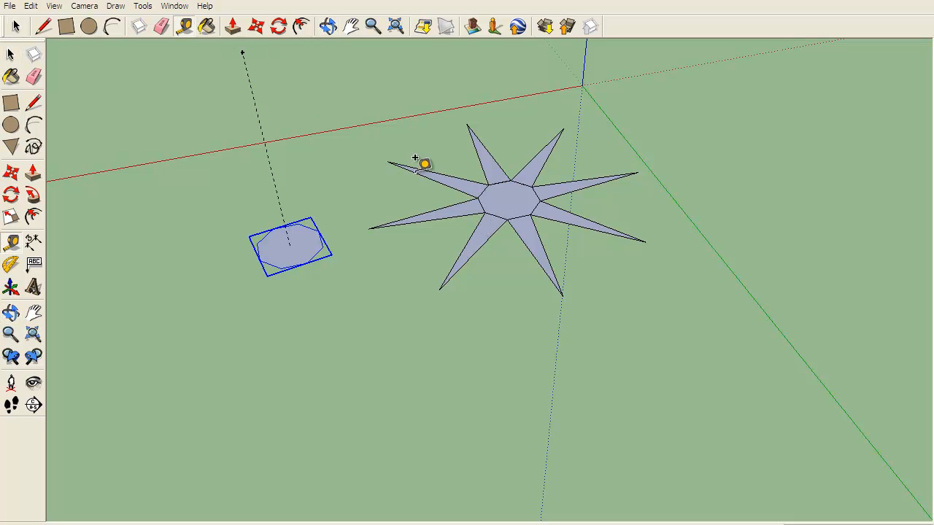
{"action": "left_click", "coordinate": [501, 203]}
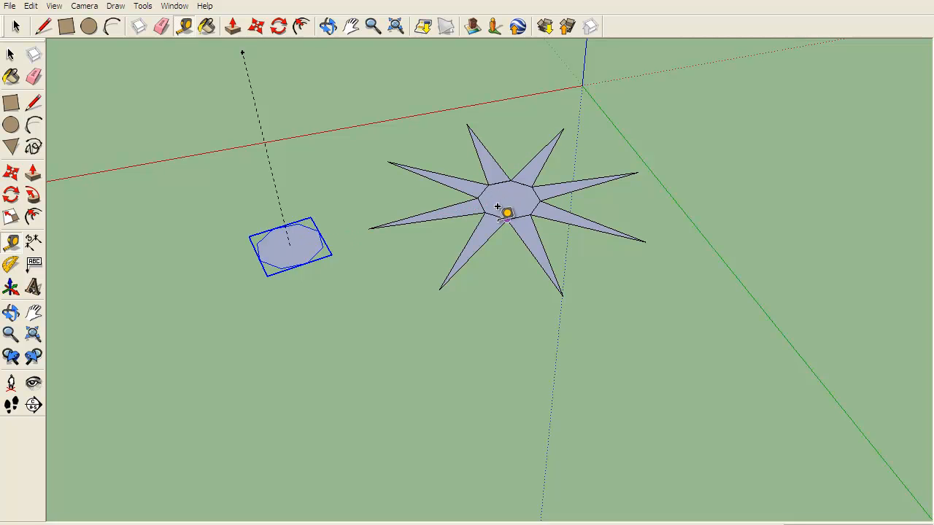
{"action": "left_click", "coordinate": [441, 273]}
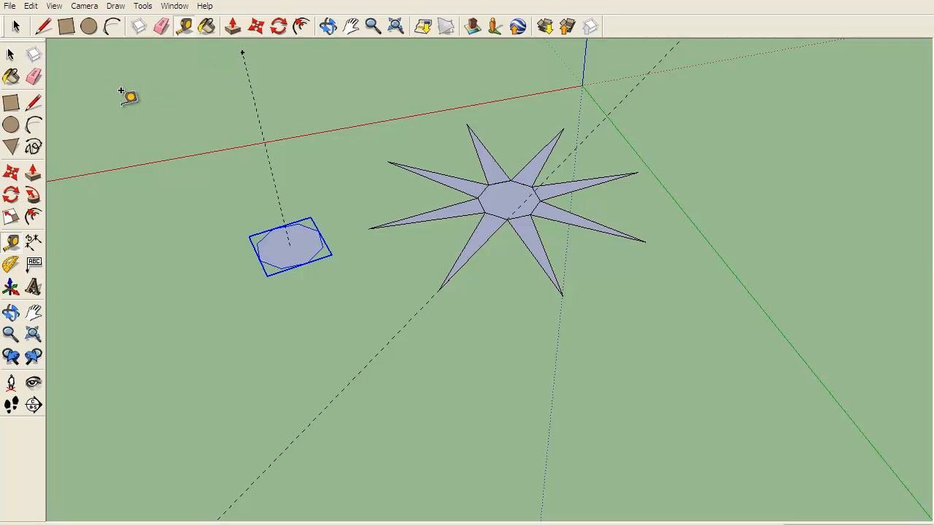
Step: Deselect the copied octagon, with its vertical guide line in view
{"action": "scroll", "coordinate": [233, 191], "scroll_direction": "up", "scroll_amount": 5}
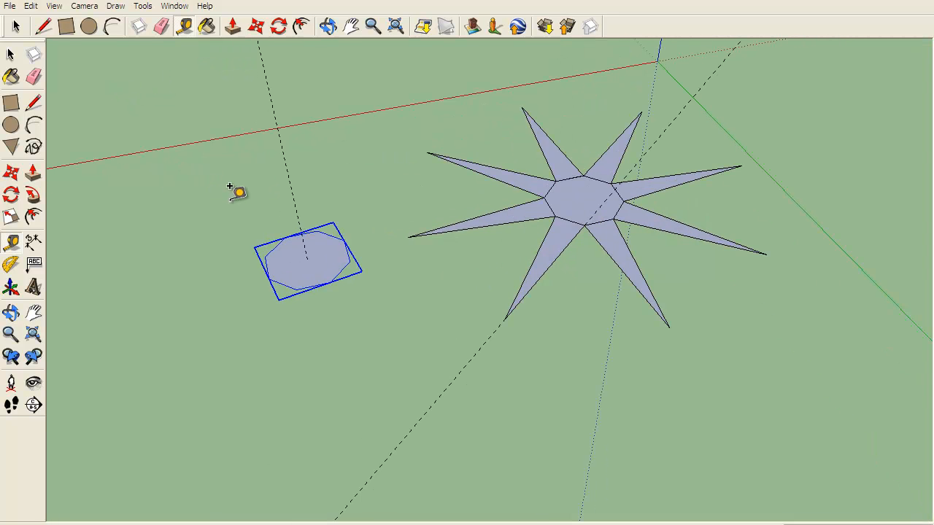
{"action": "scroll", "coordinate": [233, 191], "scroll_direction": "up", "scroll_amount": 1}
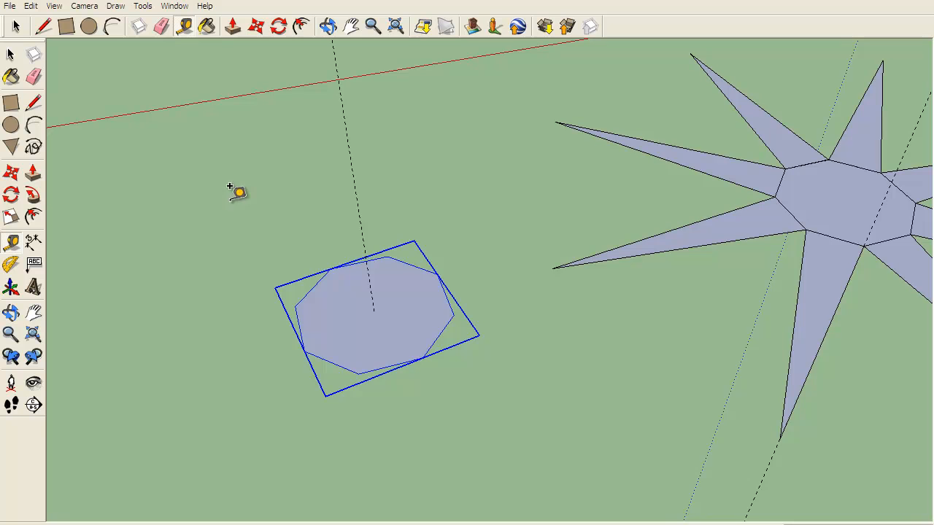
{"action": "left_click", "coordinate": [328, 26]}
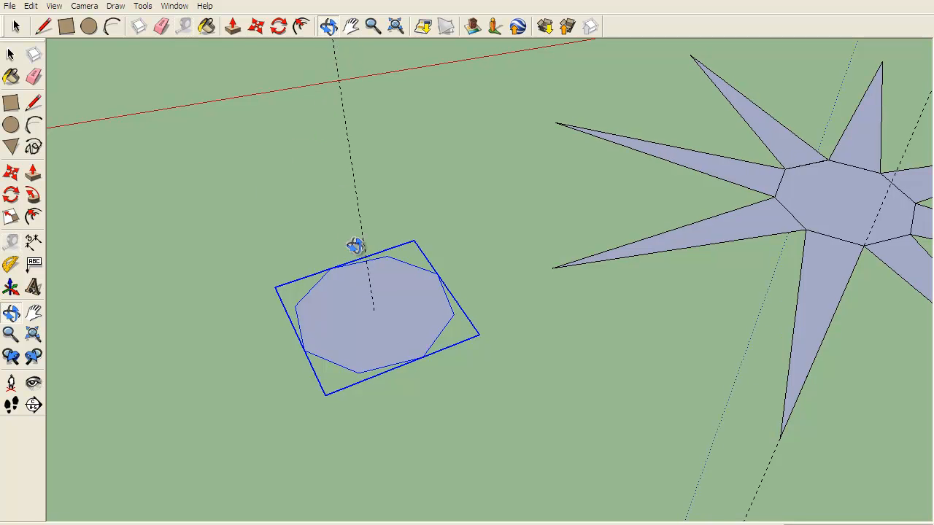
{"action": "left_click_drag", "start_coordinate": [356, 202], "coordinate": [351, 101]}
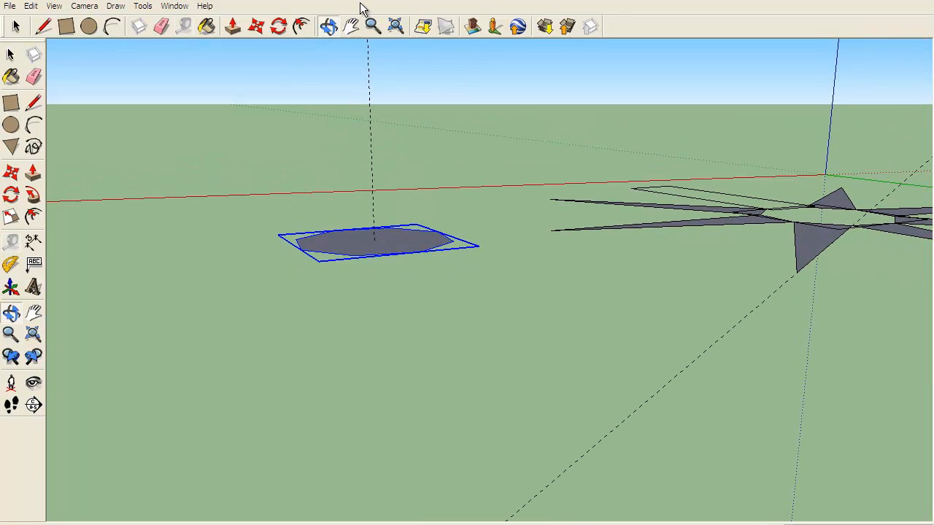
{"action": "left_click", "coordinate": [353, 26]}
{"action": "left_click_drag", "start_coordinate": [402, 194], "coordinate": [318, 387]}
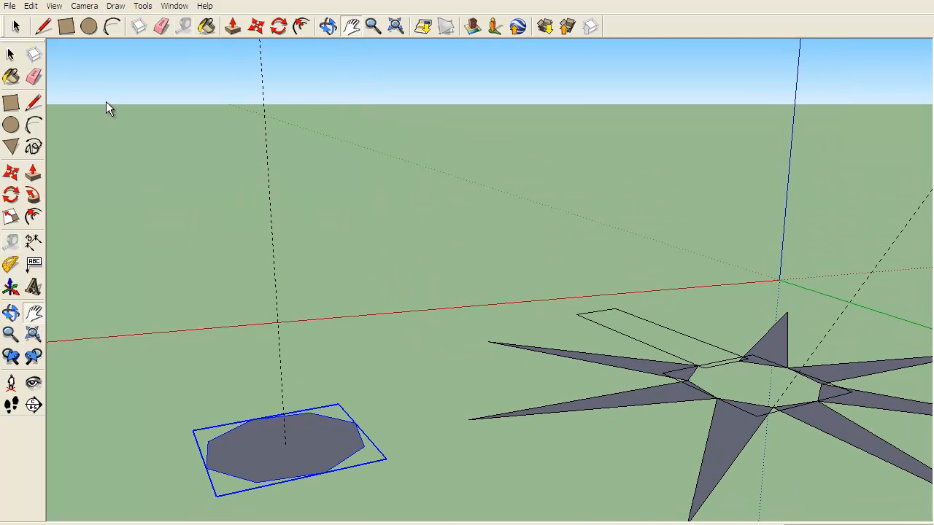
{"action": "left_click", "coordinate": [15, 27]}
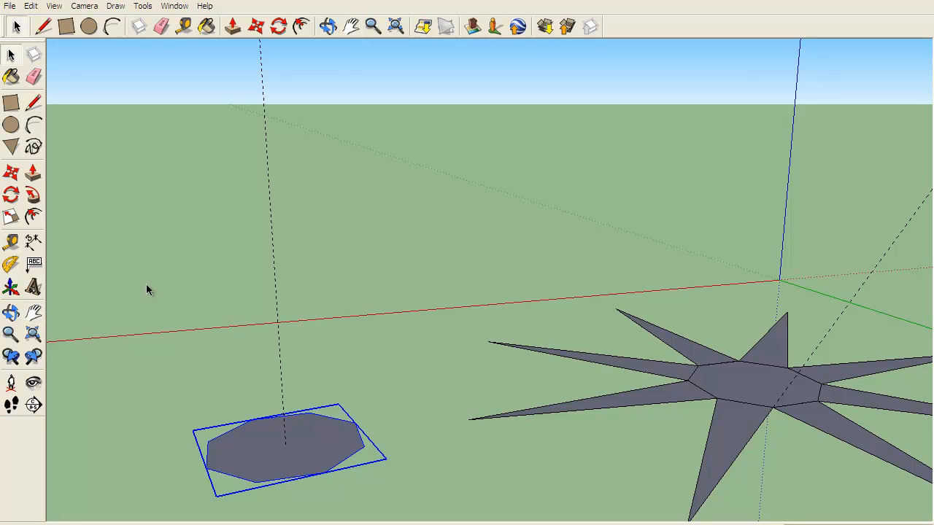
{"action": "left_click", "coordinate": [149, 296]}
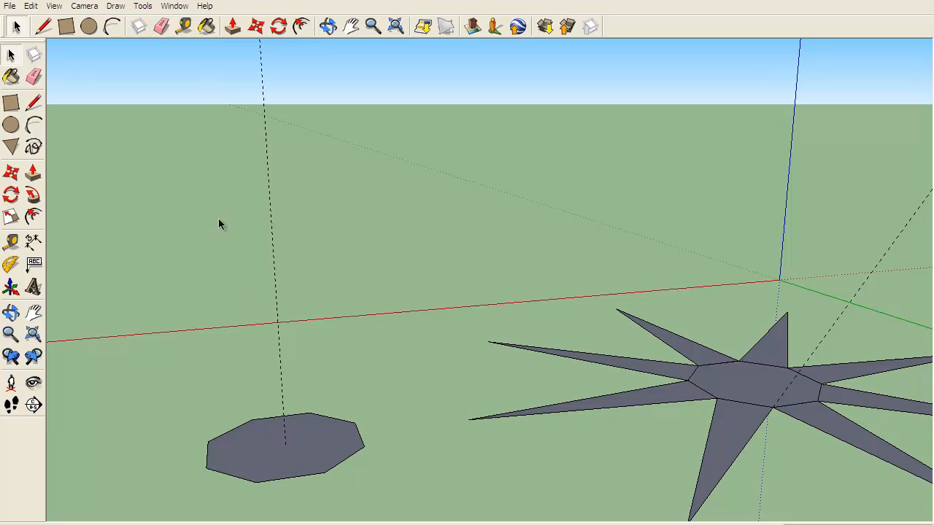
Step: Draw an edge from the copied octagon's front corner up to a point on the vertical guide line with the Line tool
{"action": "left_click", "coordinate": [43, 26]}
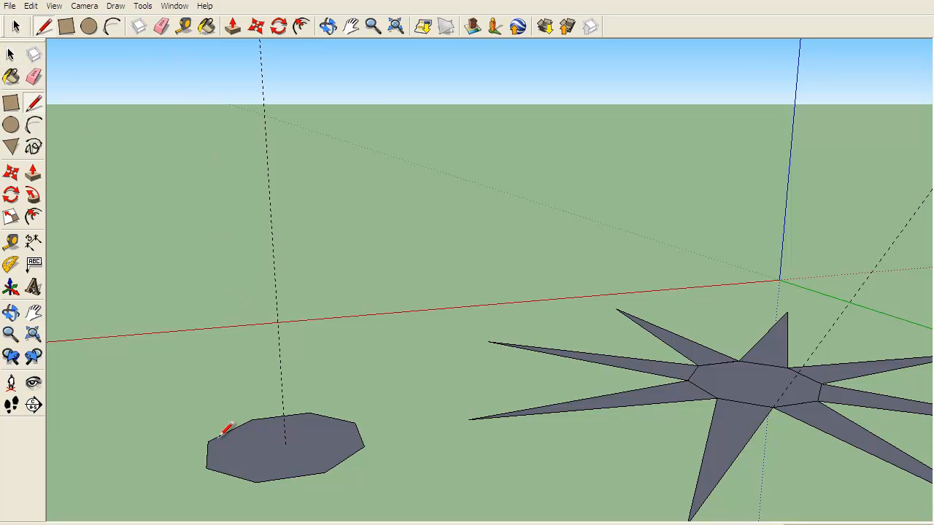
{"action": "left_click", "coordinate": [258, 483]}
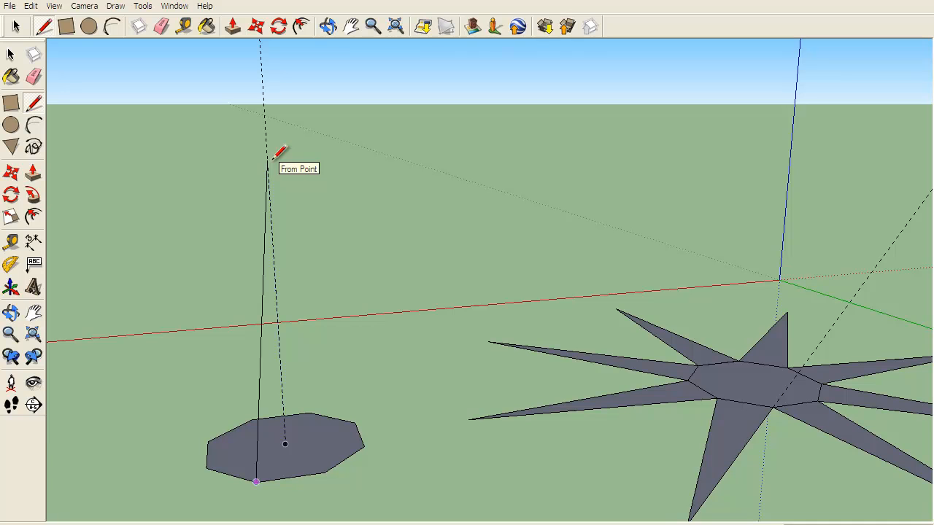
{"action": "left_click", "coordinate": [268, 159]}
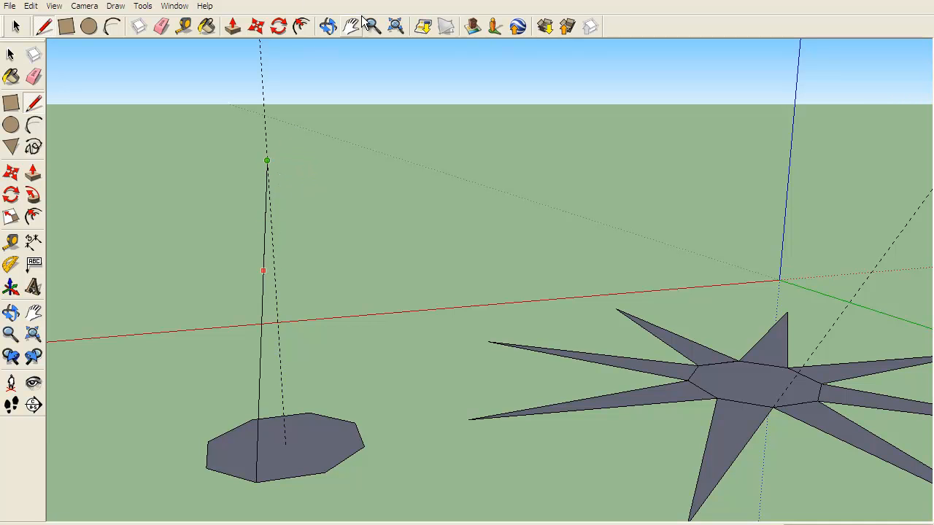
Step: Draw a line from the apex to the adjacent front corner and close the first triangular face along the octagon's edge
{"action": "left_click", "coordinate": [330, 27]}
{"action": "left_click_drag", "start_coordinate": [377, 139], "coordinate": [319, 186]}
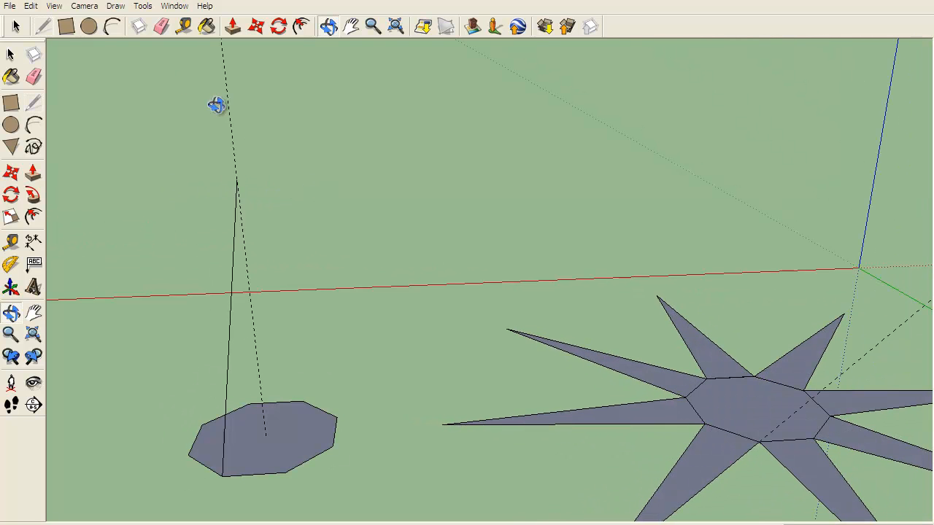
{"action": "left_click", "coordinate": [43, 26]}
{"action": "left_click", "coordinate": [236, 178]}
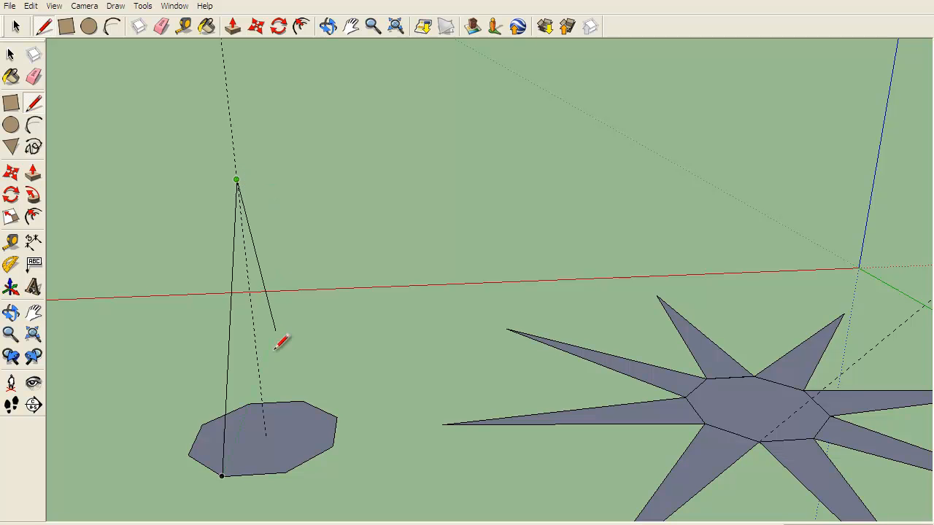
{"action": "left_click", "coordinate": [285, 470]}
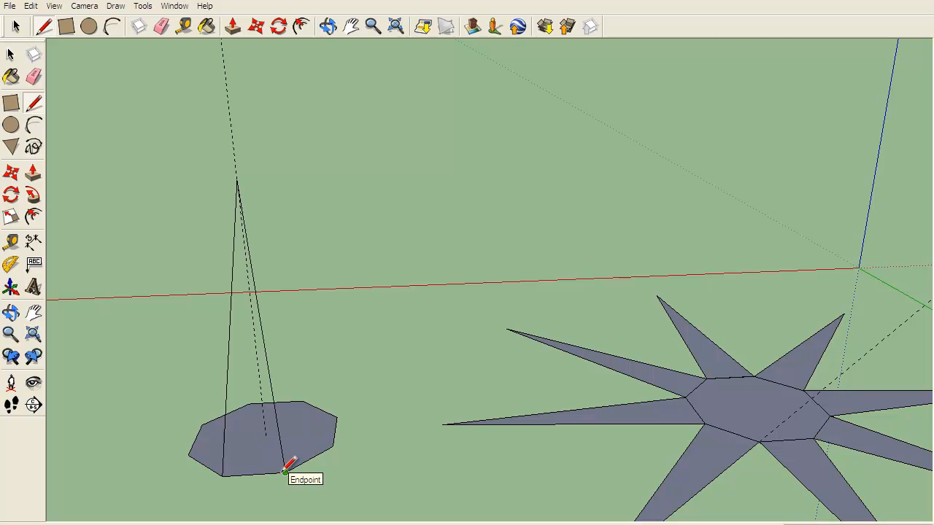
{"action": "left_click", "coordinate": [222, 475]}
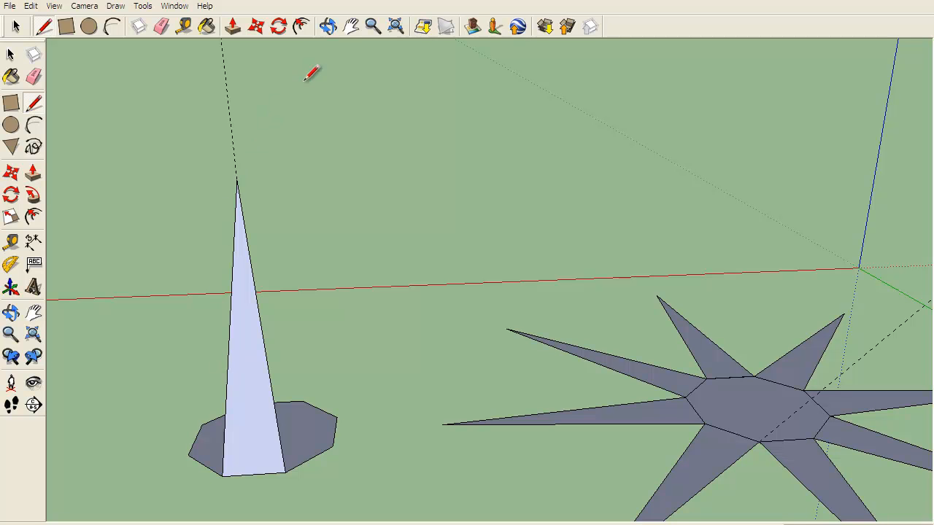
Step: Add a second triangular face beside the first, from the apex to the octagon's next corner and back along its edge
{"action": "left_click", "coordinate": [326, 26]}
{"action": "left_click_drag", "start_coordinate": [397, 382], "coordinate": [296, 384]}
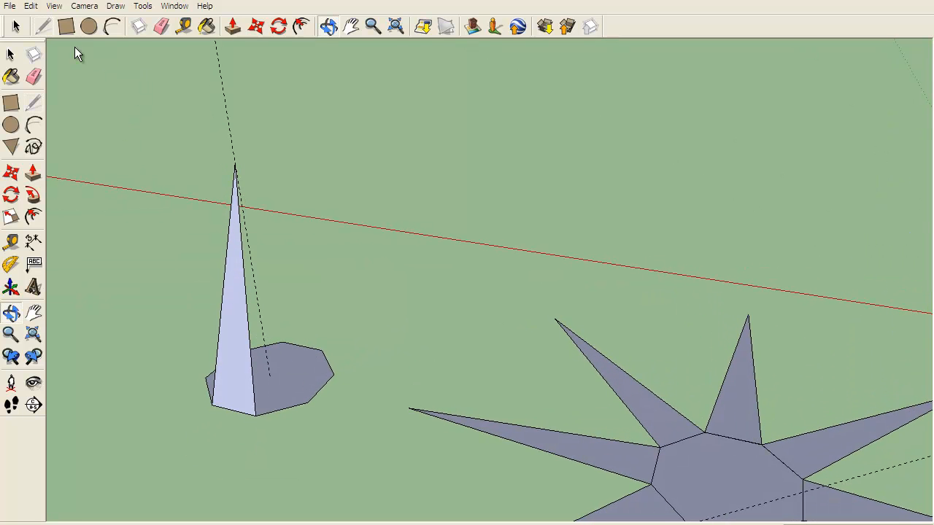
{"action": "left_click", "coordinate": [42, 26]}
{"action": "left_click", "coordinate": [235, 164]}
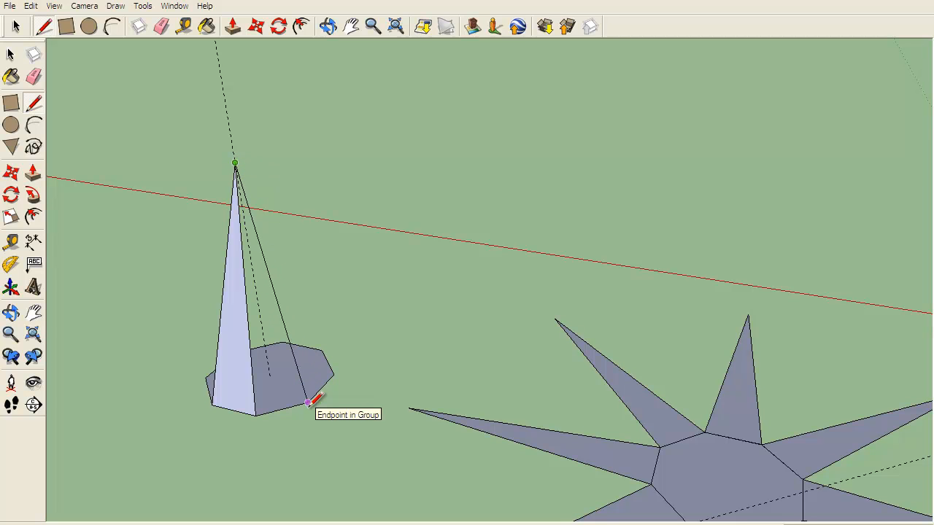
{"action": "left_click", "coordinate": [307, 402]}
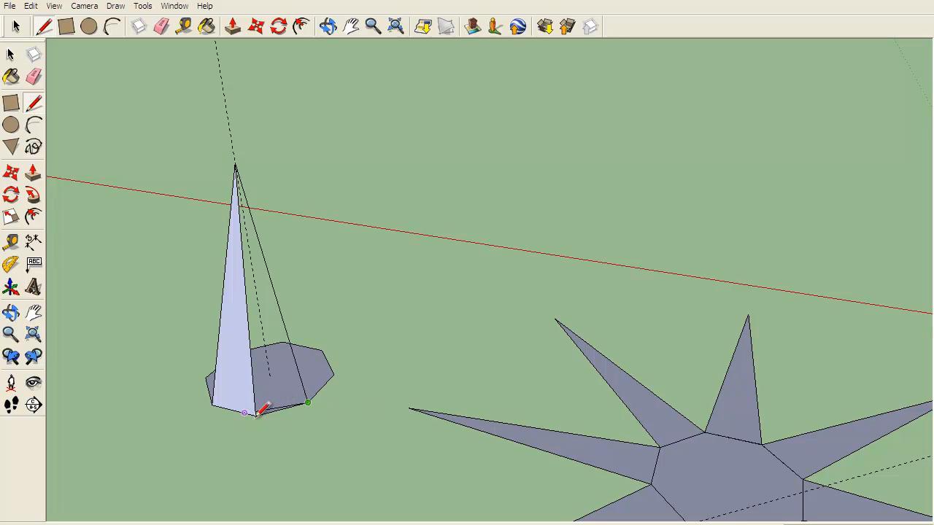
{"action": "left_click", "coordinate": [255, 415]}
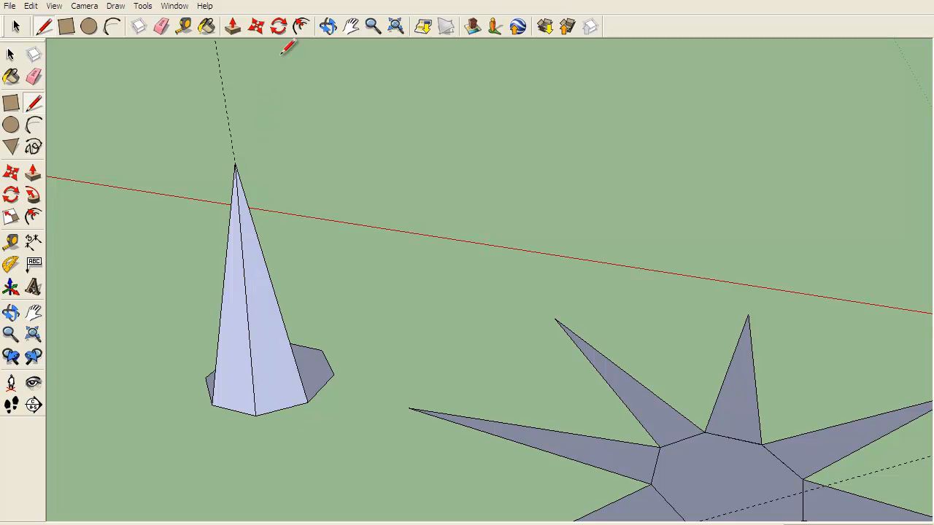
Step: Draw the remaining triangular faces around the octagon up to the apex to complete the eight-sided pyramid
{"action": "left_click", "coordinate": [328, 29]}
{"action": "left_click_drag", "start_coordinate": [425, 265], "coordinate": [175, 218]}
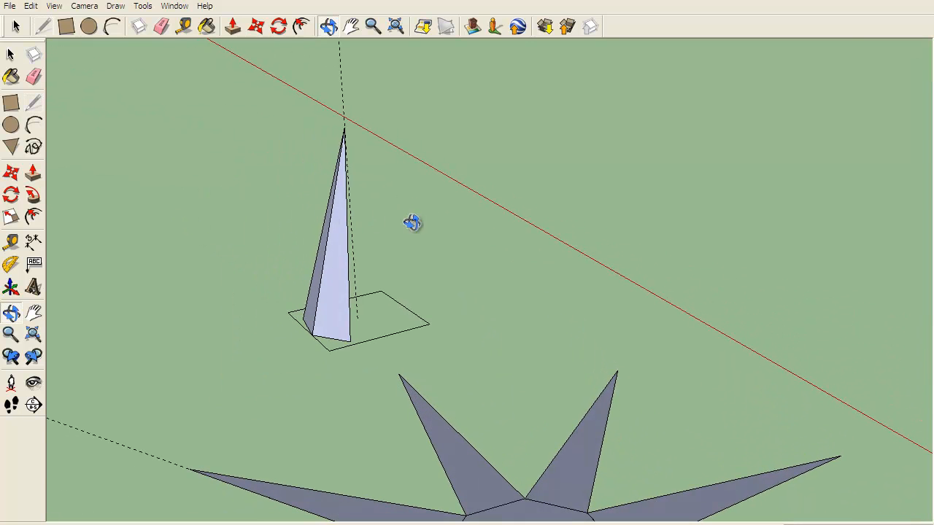
{"action": "left_click_drag", "start_coordinate": [412, 223], "coordinate": [386, 237]}
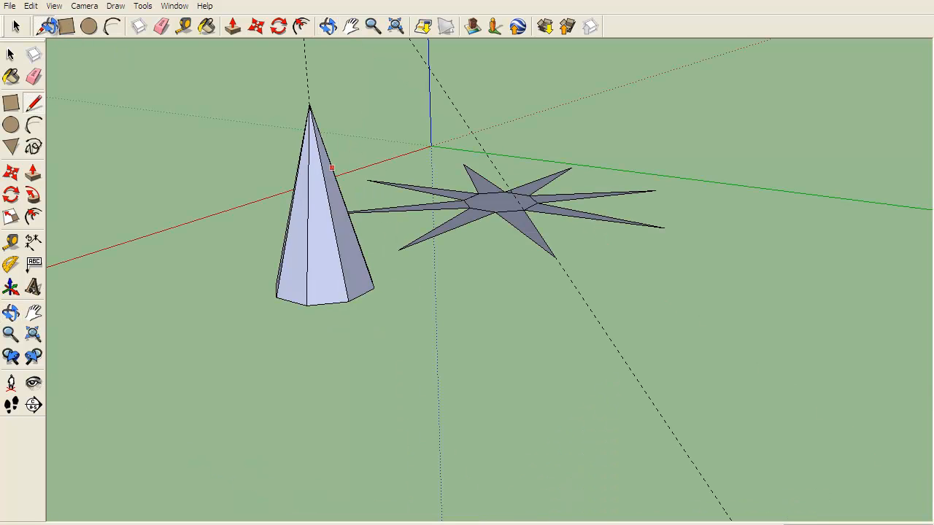
{"action": "left_click", "coordinate": [43, 26]}
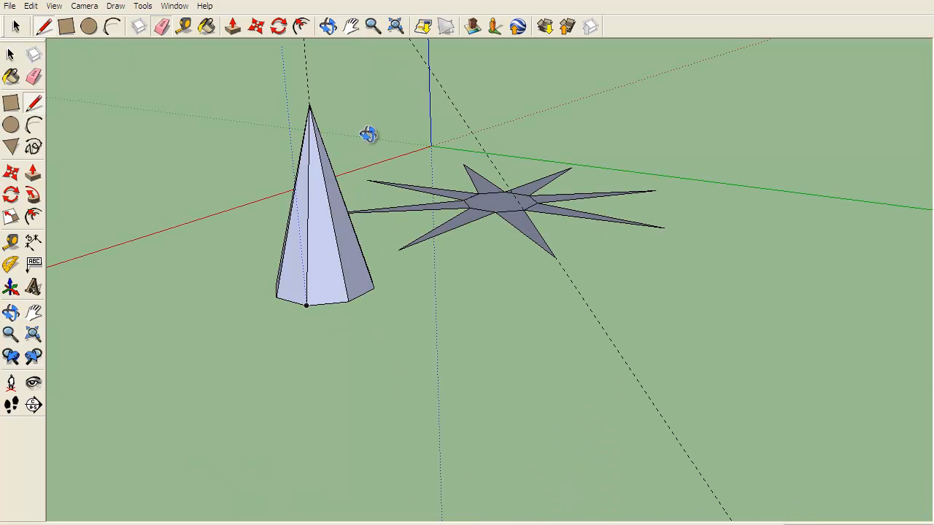
Step: Erase the vertical guide line at the pyramid's apex and the infinite guide line through the star's spike
{"action": "key", "text": "e"}
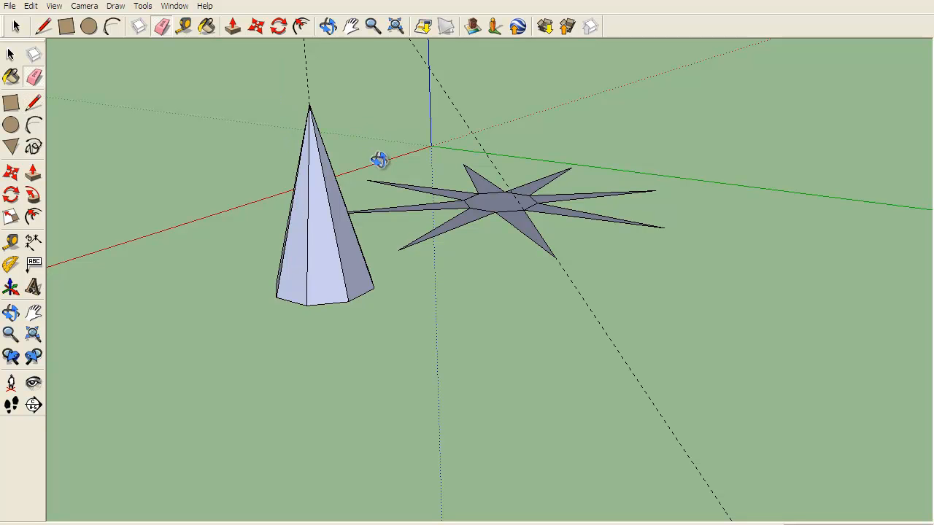
{"action": "left_click", "coordinate": [402, 324]}
{"action": "key", "text": "Delete"}
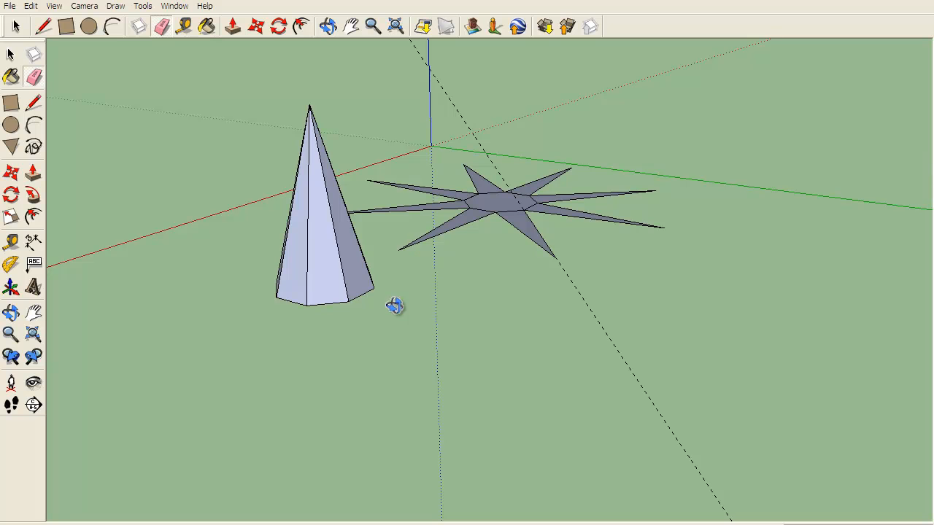
{"action": "mouse_move", "coordinate": [442, 156]}
{"action": "left_mouse_down"}
{"action": "mouse_move", "coordinate": [479, 278]}
{"action": "mouse_move", "coordinate": [352, 284]}
{"action": "left_mouse_up"}
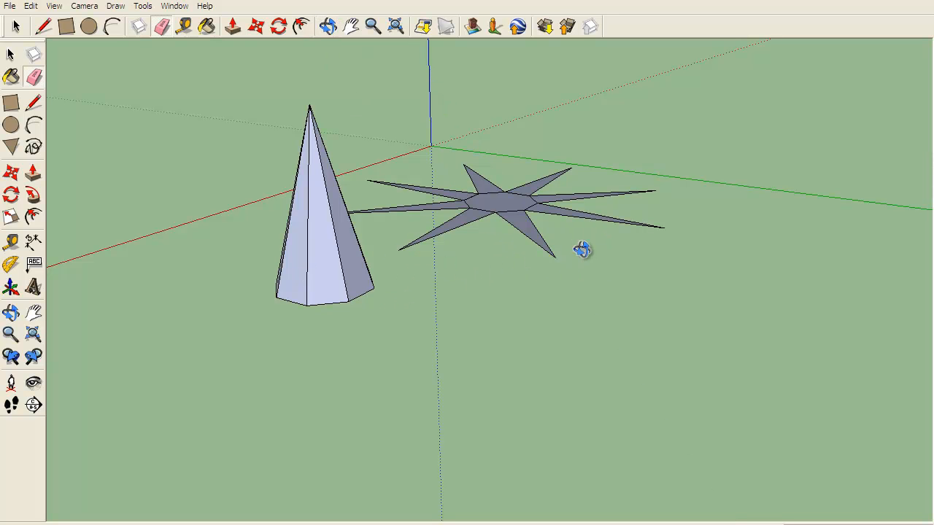
Step: Examine the octagonal pyramid and the flat star from several sides and from below
{"action": "key", "text": "o"}
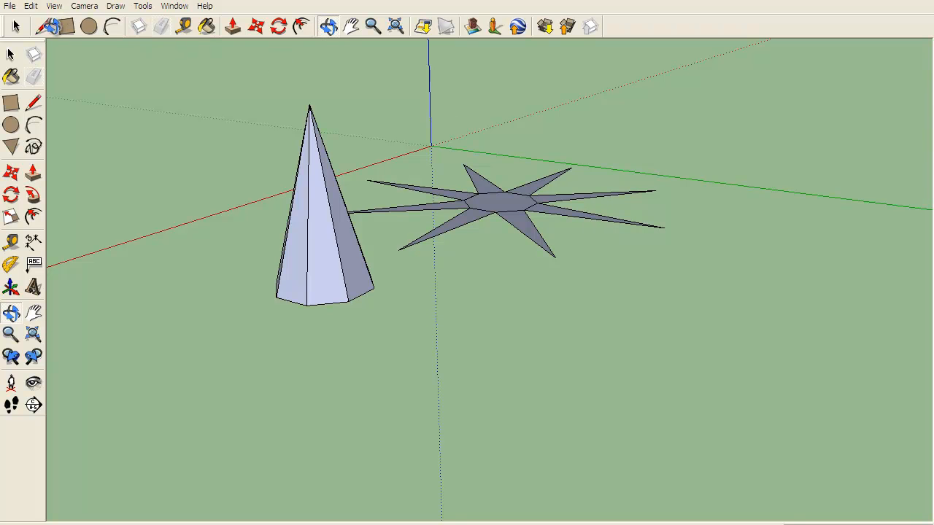
{"action": "mouse_move", "coordinate": [562, 109]}
{"action": "left_mouse_down"}
{"action": "mouse_move", "coordinate": [533, 106]}
{"action": "mouse_move", "coordinate": [555, 245]}
{"action": "mouse_move", "coordinate": [546, 300]}
{"action": "mouse_move", "coordinate": [506, 296]}
{"action": "left_mouse_up"}
{"action": "middle_click_drag", "start_coordinate": [504, 284], "coordinate": [552, 246]}
{"action": "left_click_drag", "start_coordinate": [552, 246], "coordinate": [590, 123]}
{"action": "left_click_drag", "start_coordinate": [607, 230], "coordinate": [329, 28]}
{"action": "left_click_drag", "start_coordinate": [687, 264], "coordinate": [503, 258]}
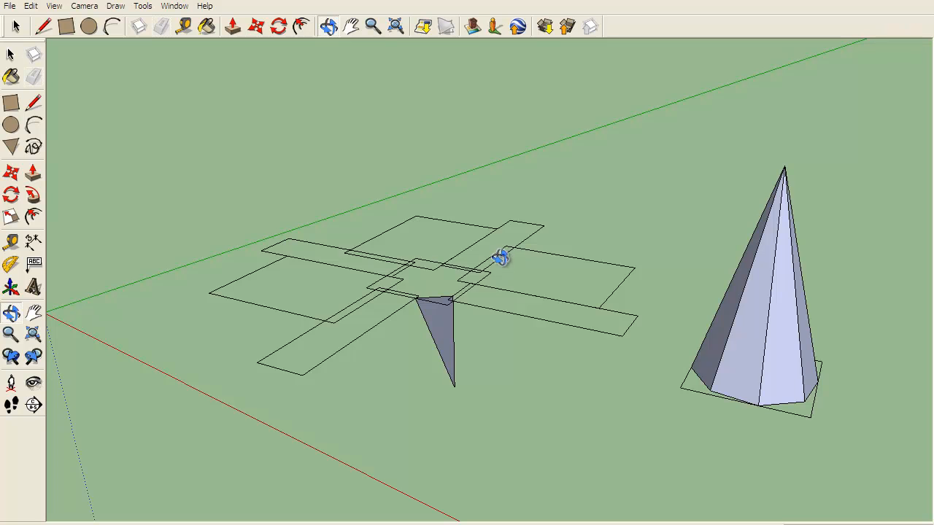
{"action": "left_click_drag", "start_coordinate": [58, 25], "coordinate": [46, 26]}
{"action": "left_click_drag", "start_coordinate": [471, 98], "coordinate": [527, 342]}
{"action": "left_click_drag", "start_coordinate": [664, 293], "coordinate": [332, 25]}
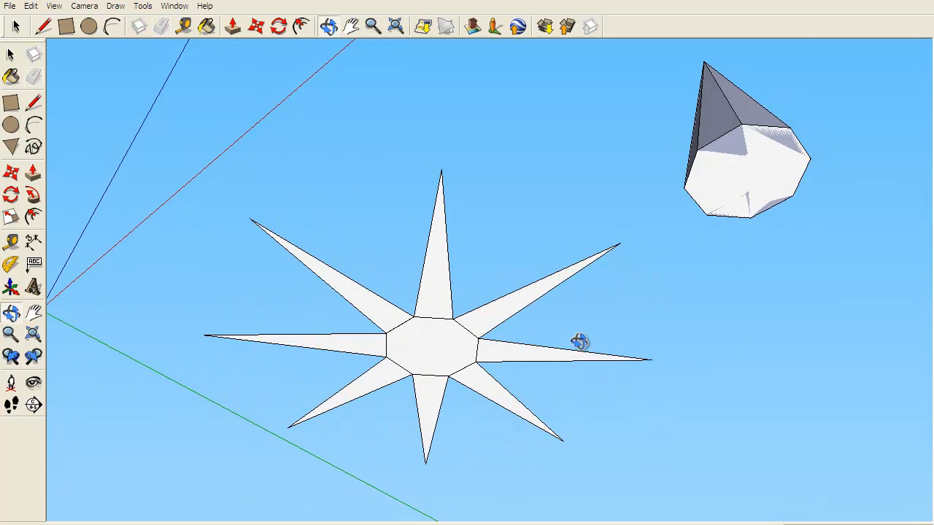